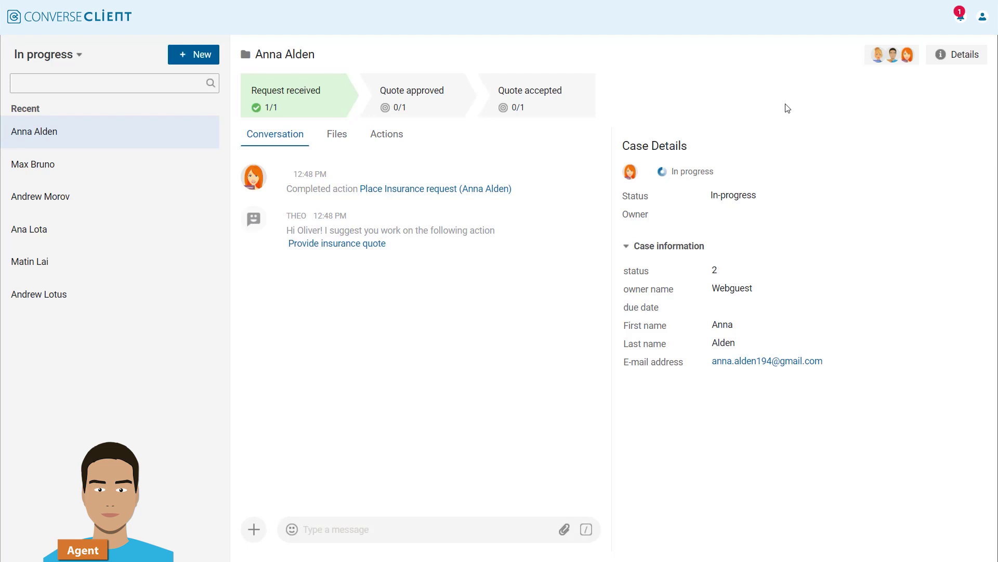
# Step: Check the case participants, then submit the insurance quote with a 2,600 premium
pyautogui.click(892, 63)
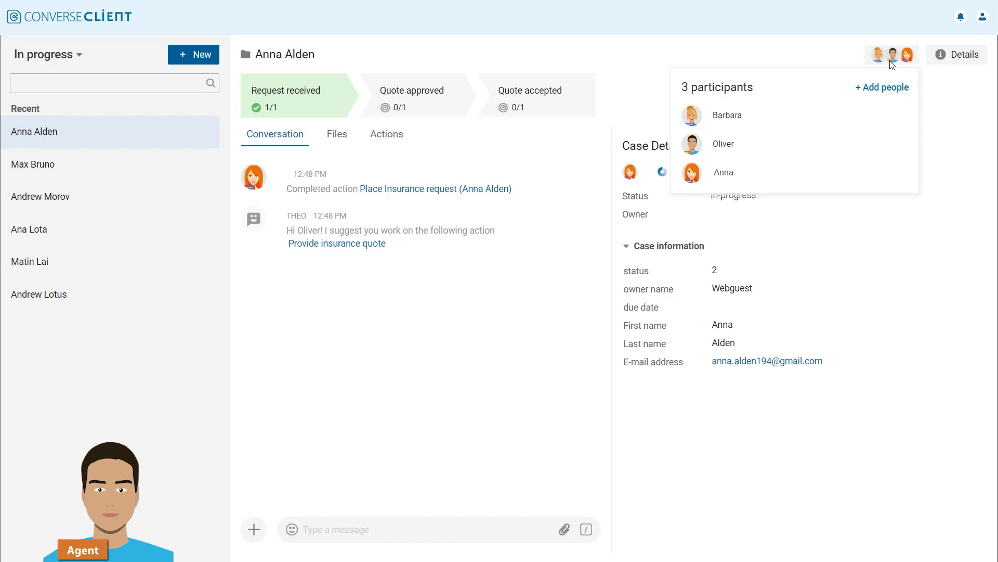
pyautogui.click(892, 63)
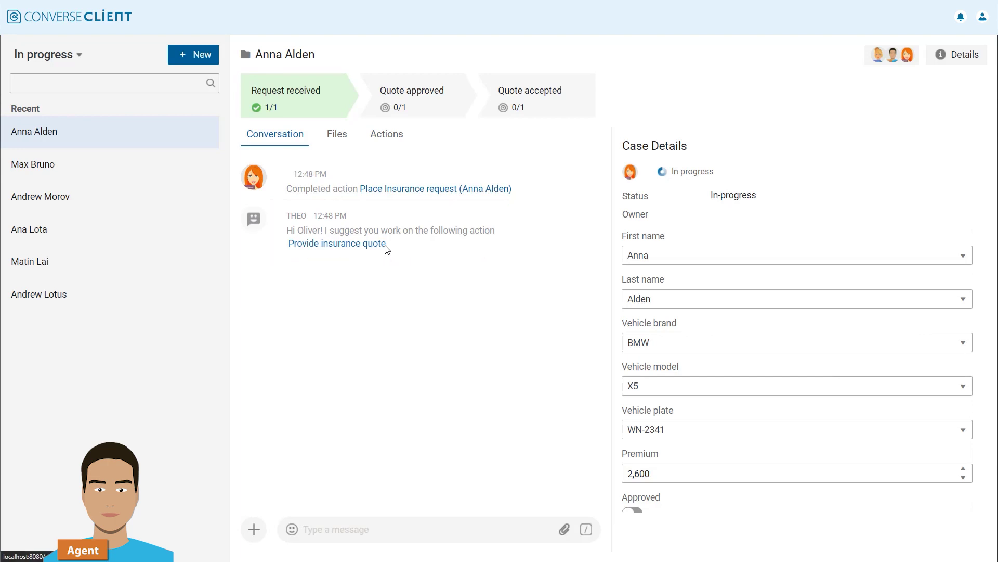
pyautogui.click(386, 245)
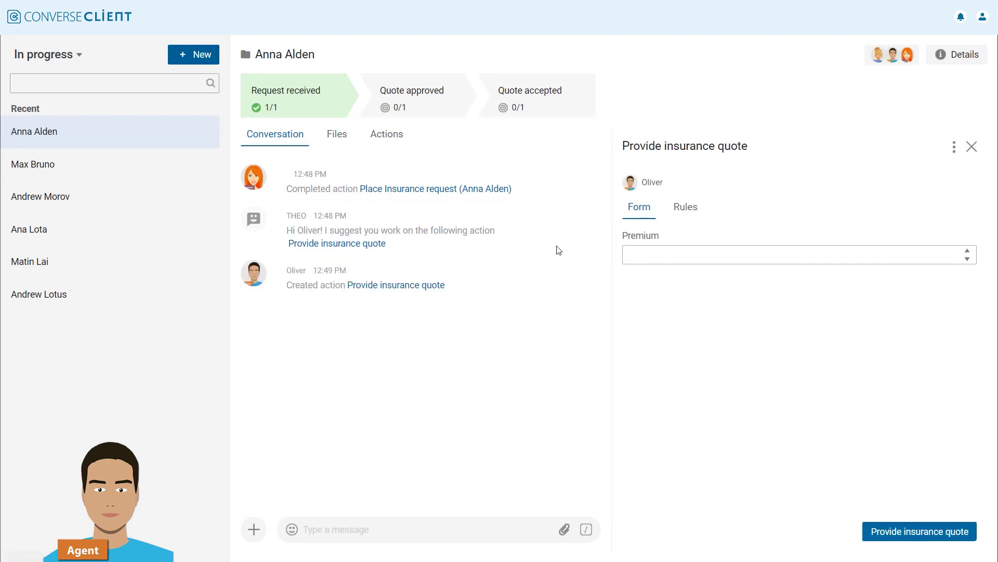
pyautogui.click(645, 257)
pyautogui.write('2,6')
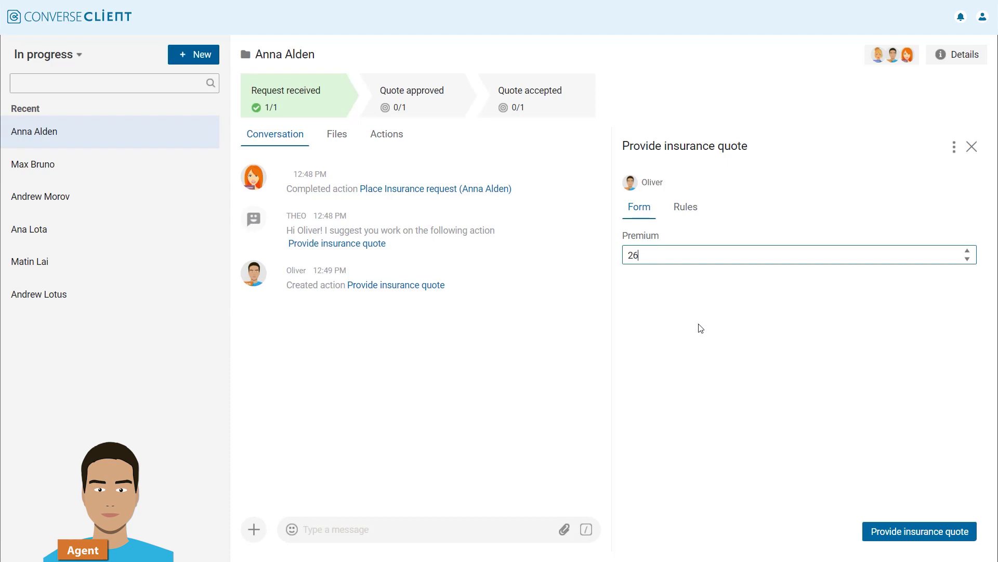
pyautogui.write('00')
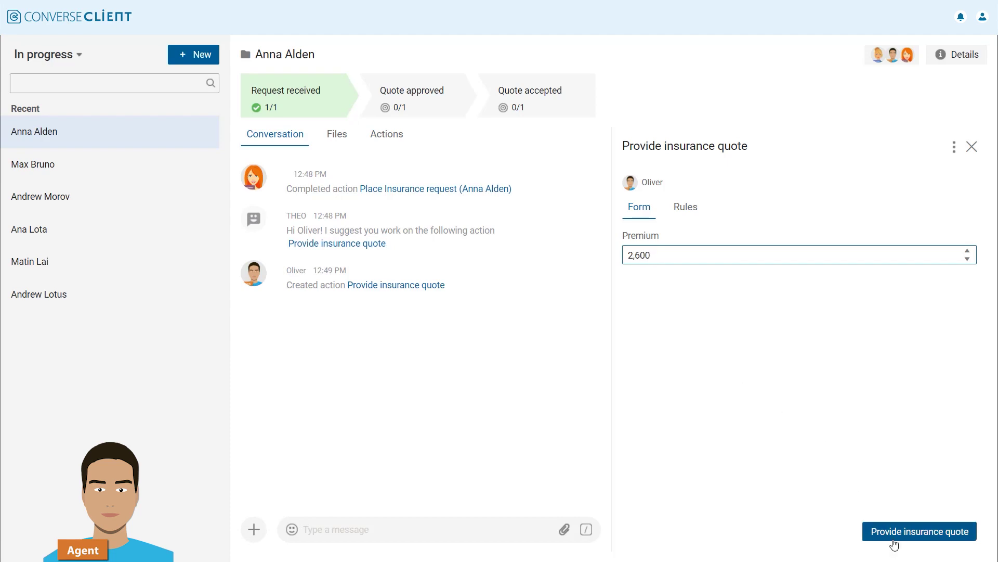
pyautogui.click(894, 538)
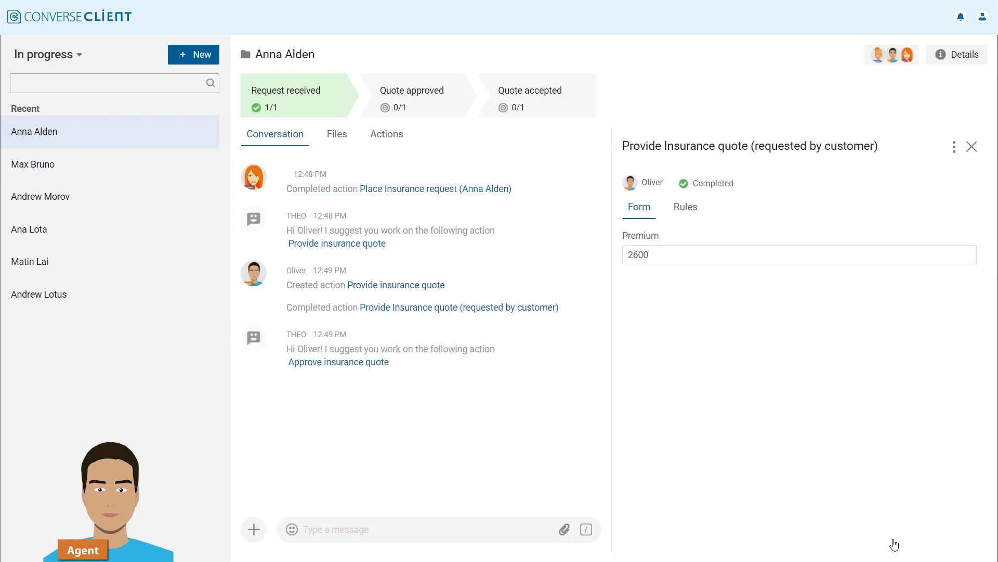
pyautogui.click(254, 529)
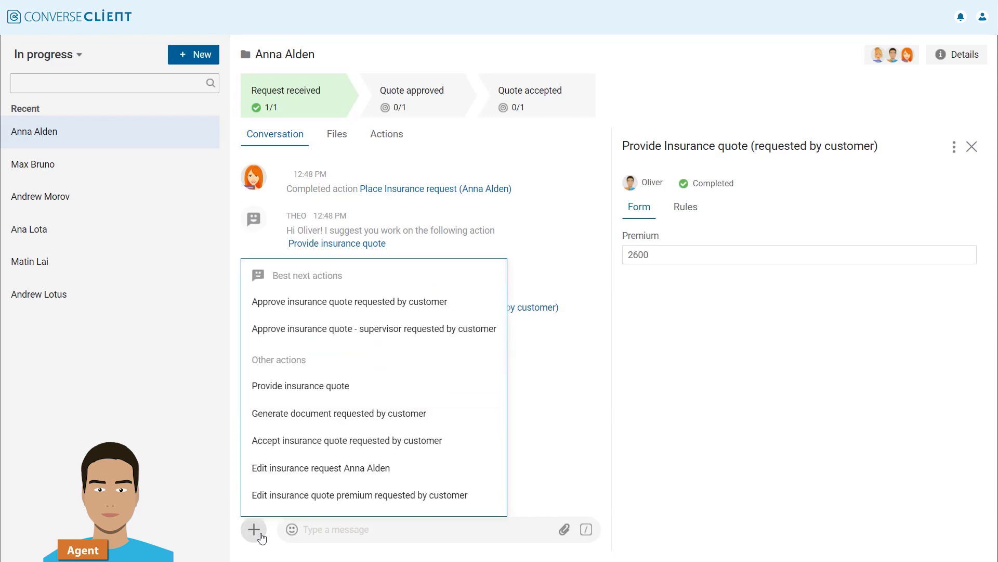
pyautogui.click(387, 311)
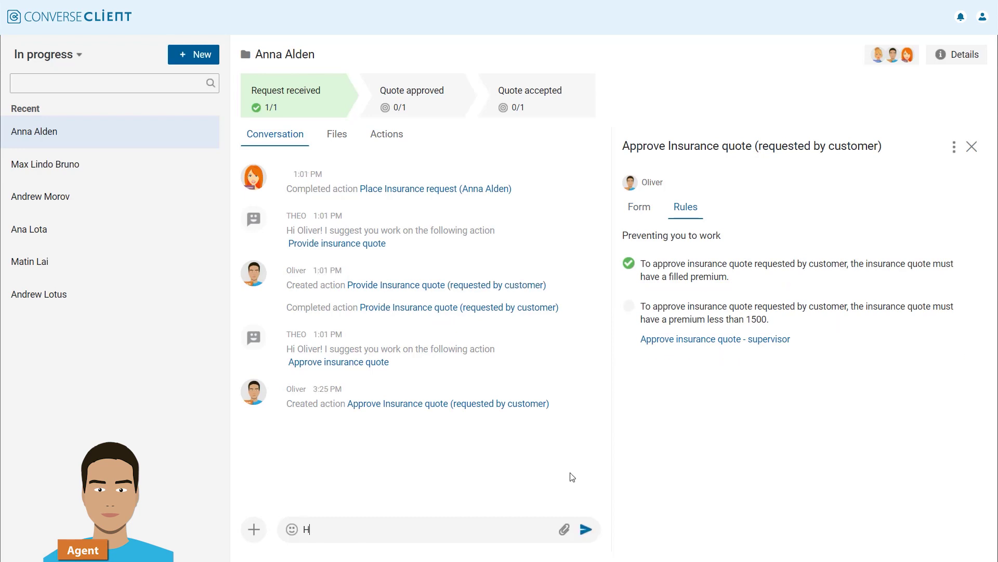
pyautogui.write('@Barbara')
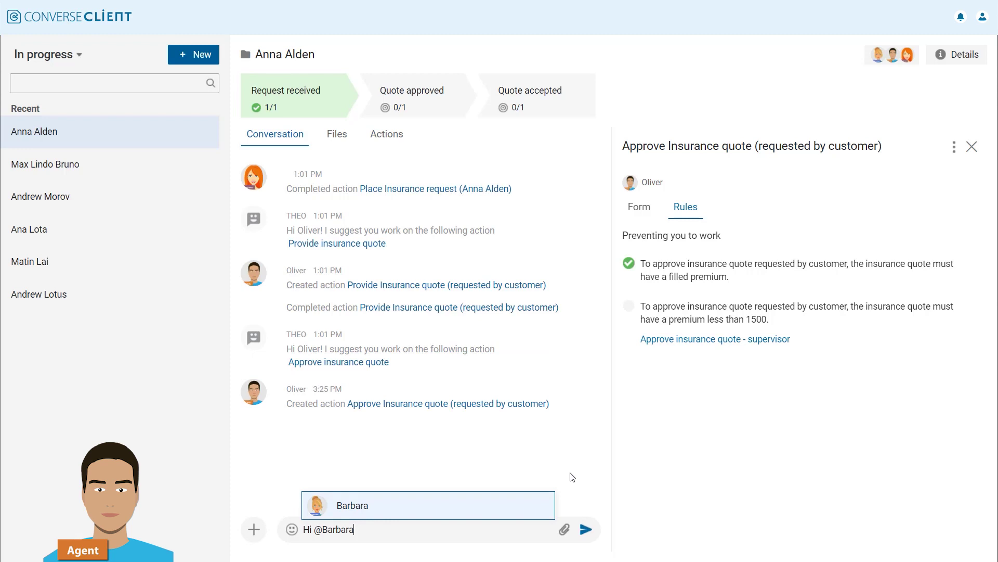
pyautogui.write(' could you please have a look at the insuranc')
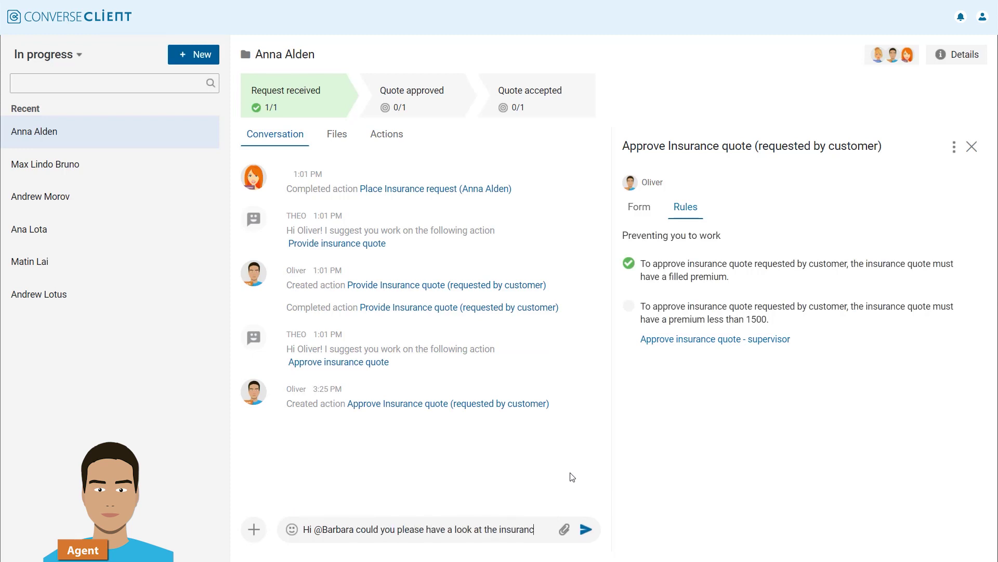
pyautogui.write('e quote and approve it?')
pyautogui.click(590, 527)
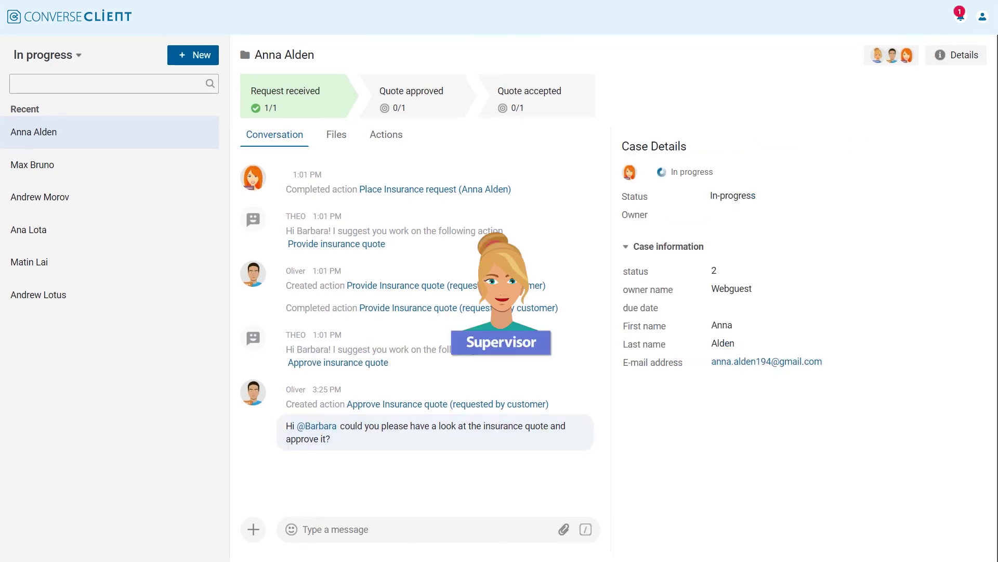
# Step: From the mention notification, approve the quote as supervisor with Approved switched on
pyautogui.click(960, 16)
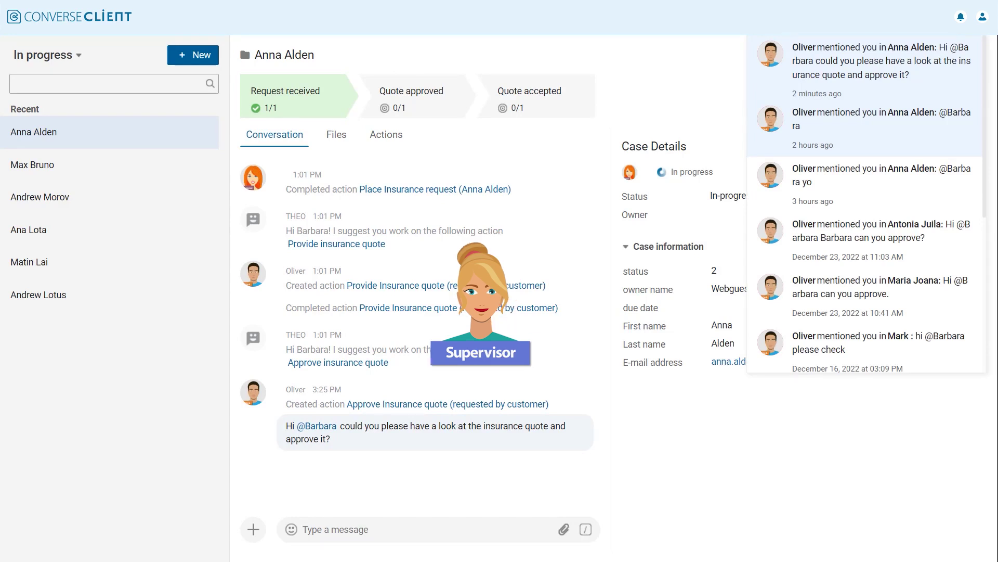
pyautogui.click(945, 69)
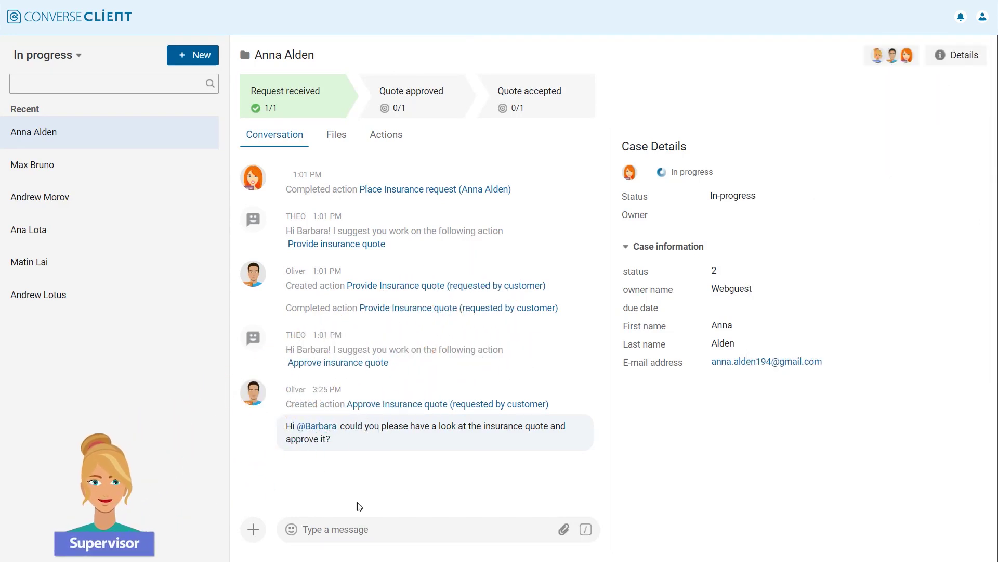
pyautogui.click(254, 529)
pyautogui.click(374, 424)
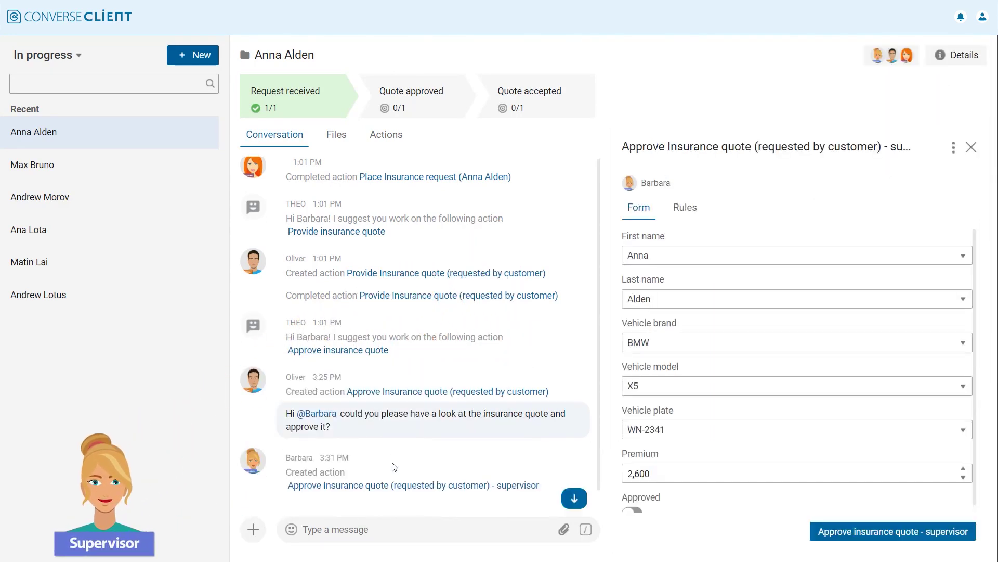
pyautogui.scroll(-1, 968, 332)
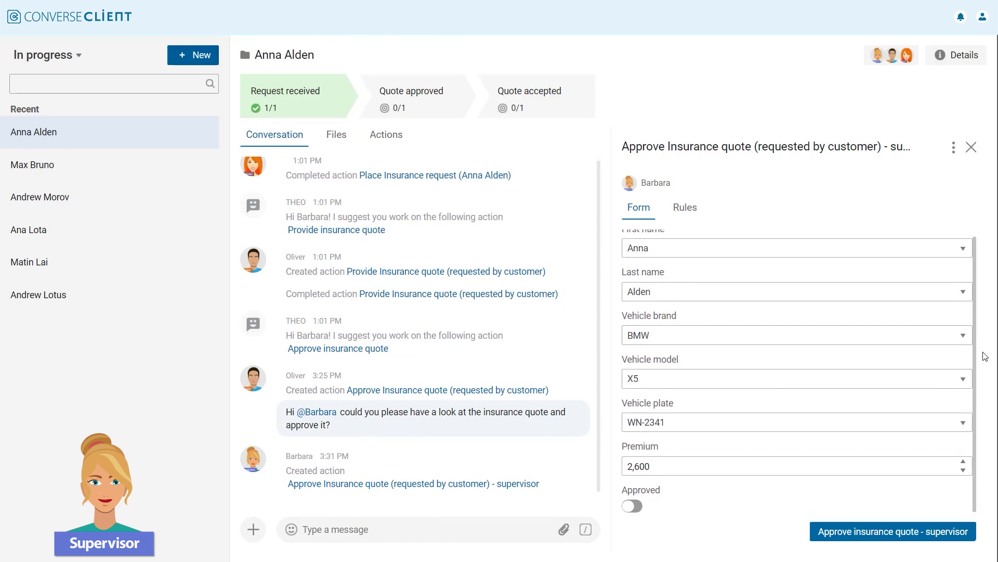
pyautogui.click(633, 506)
pyautogui.click(818, 536)
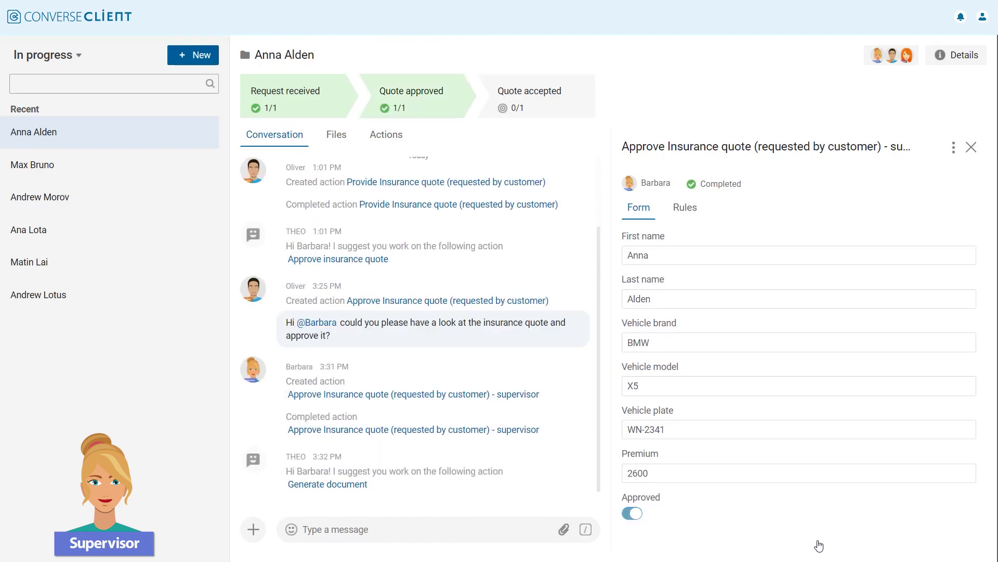
pyautogui.click(457, 534)
pyautogui.write('Hey @Oliver')
pyautogui.click(487, 507)
# Step: Send the agent 'the approval is done.' and generate the customer's 2,600 € quote PDF
pyautogui.write('the ')
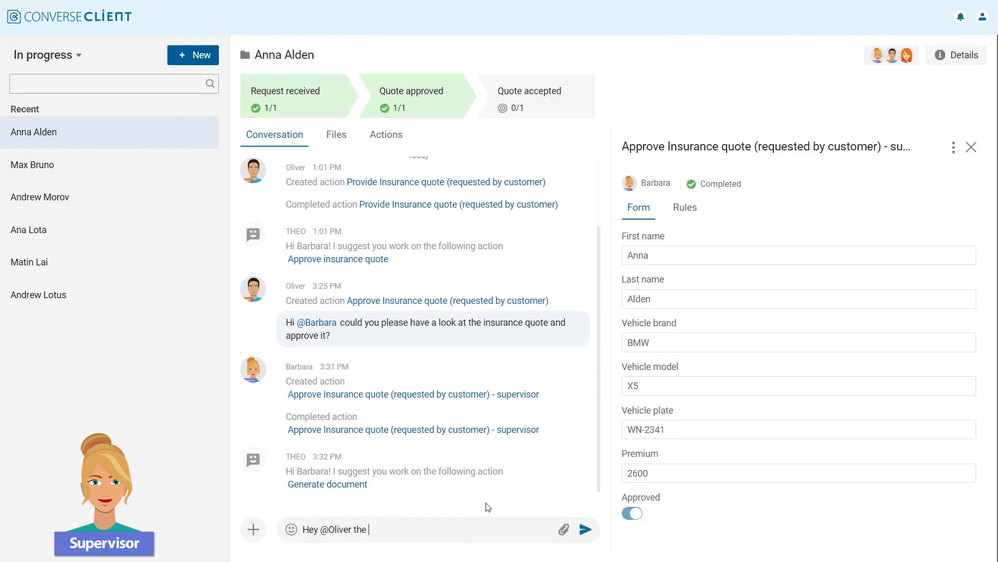
pyautogui.write('approval is done.')
pyautogui.click(585, 529)
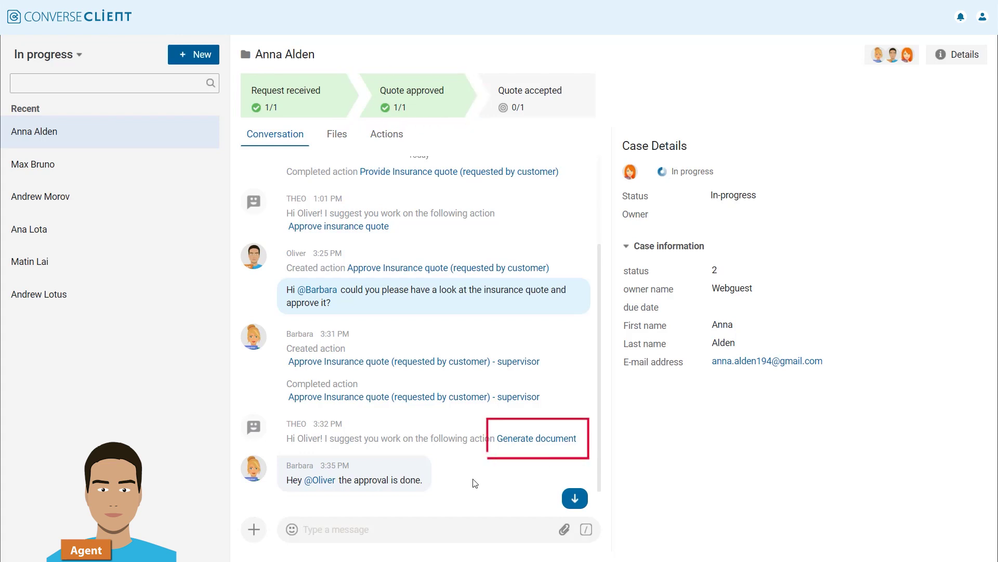
pyautogui.click(254, 529)
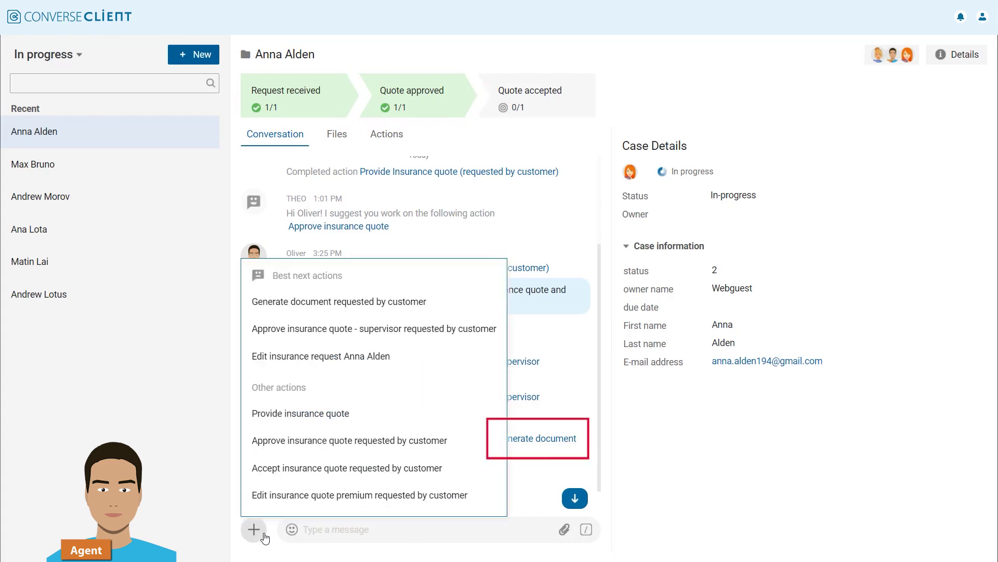
pyautogui.click(477, 309)
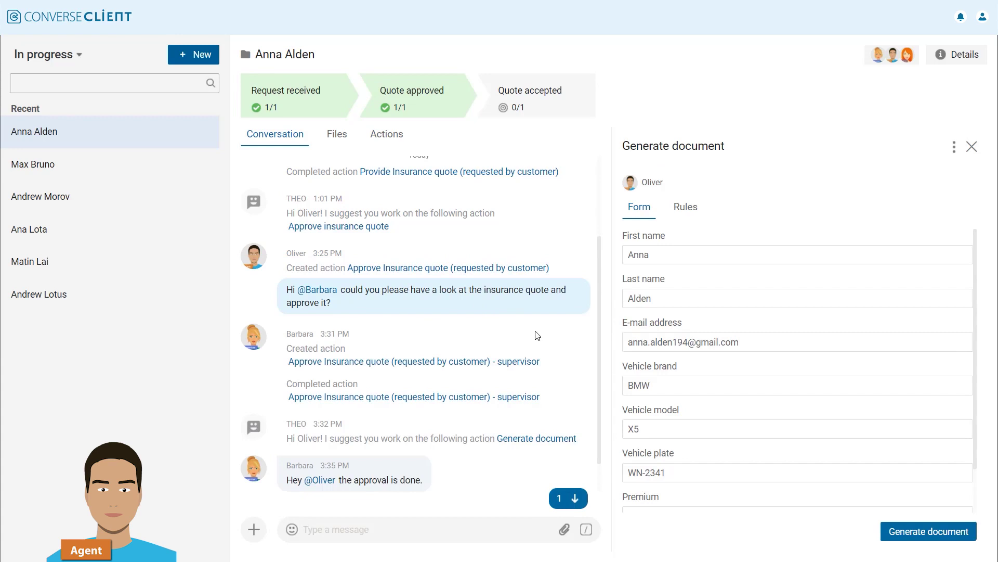
pyautogui.scroll(-1, 972, 336)
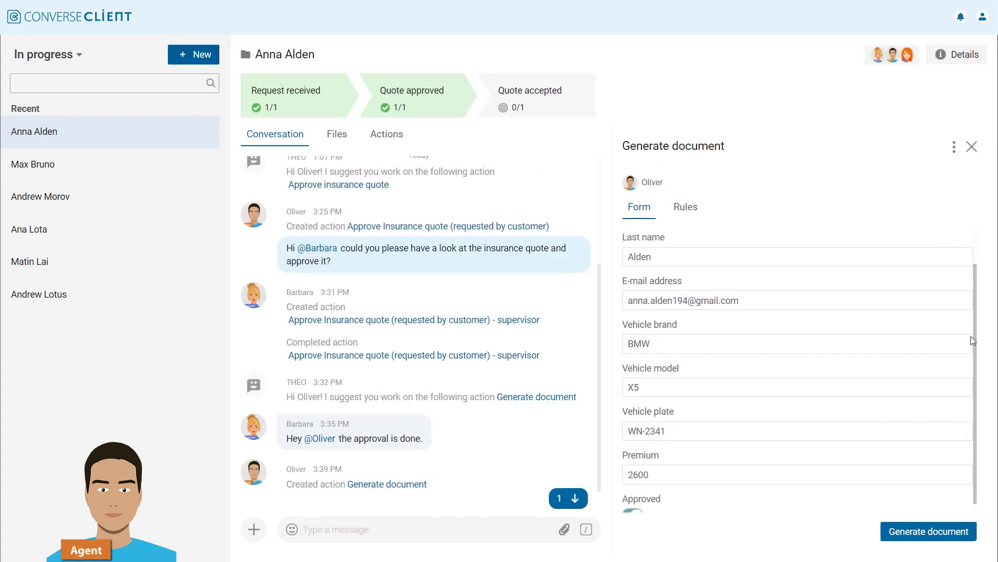
pyautogui.click(947, 530)
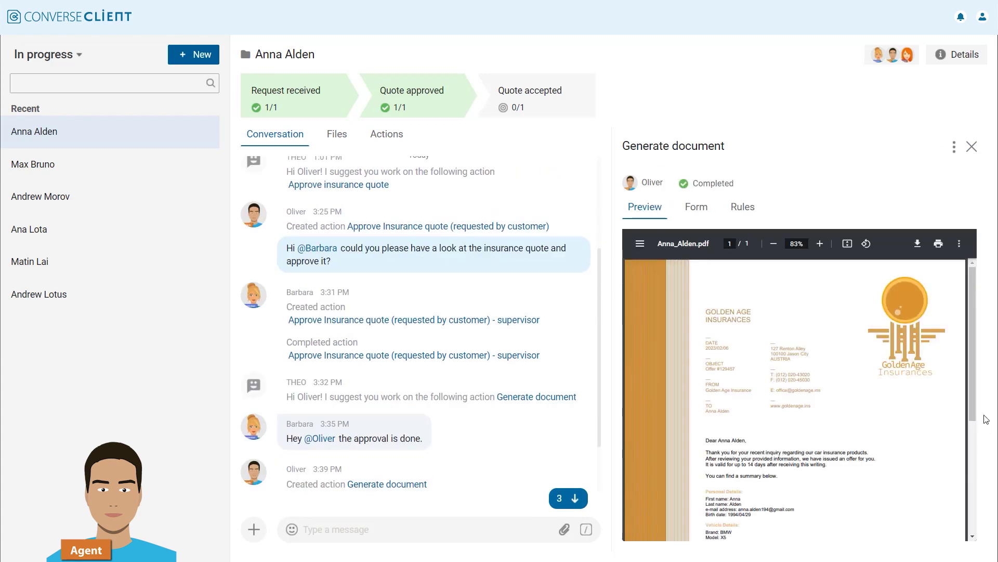
pyautogui.scroll(-3, 972, 468)
pyautogui.scroll(3, 972, 429)
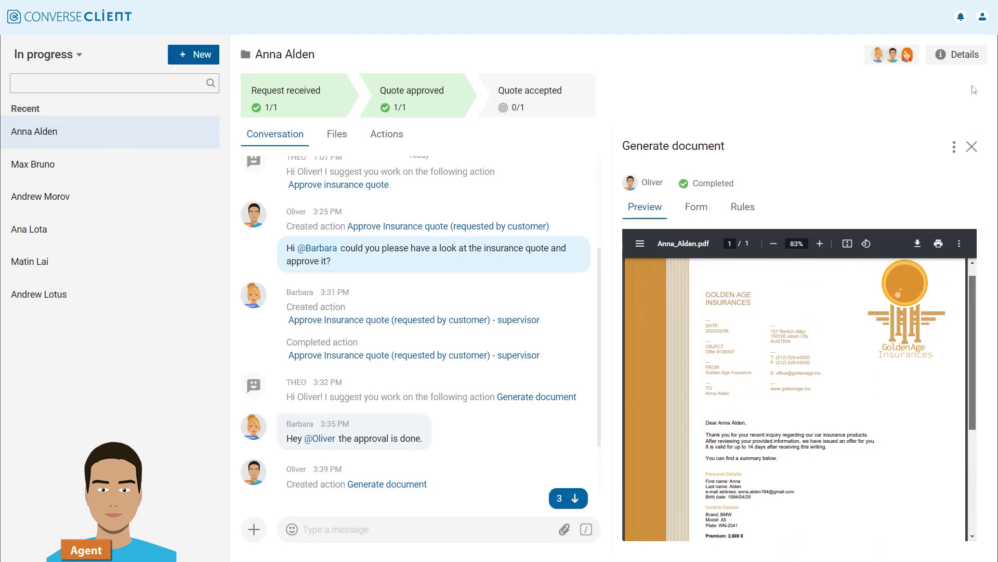
# Step: Paste the prepared email text and attach the quote PDF from the case files
pyautogui.click(974, 59)
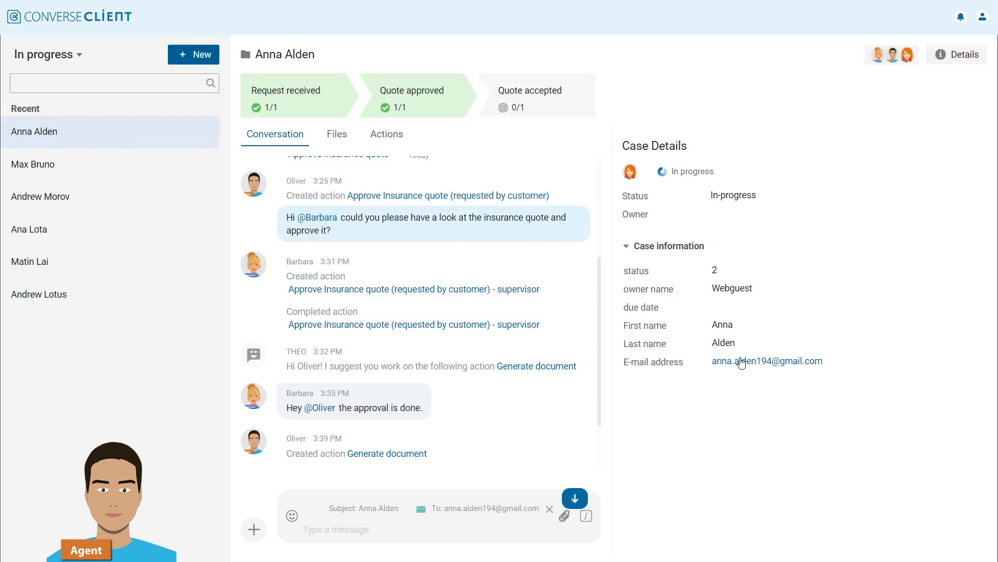
pyautogui.click(345, 536)
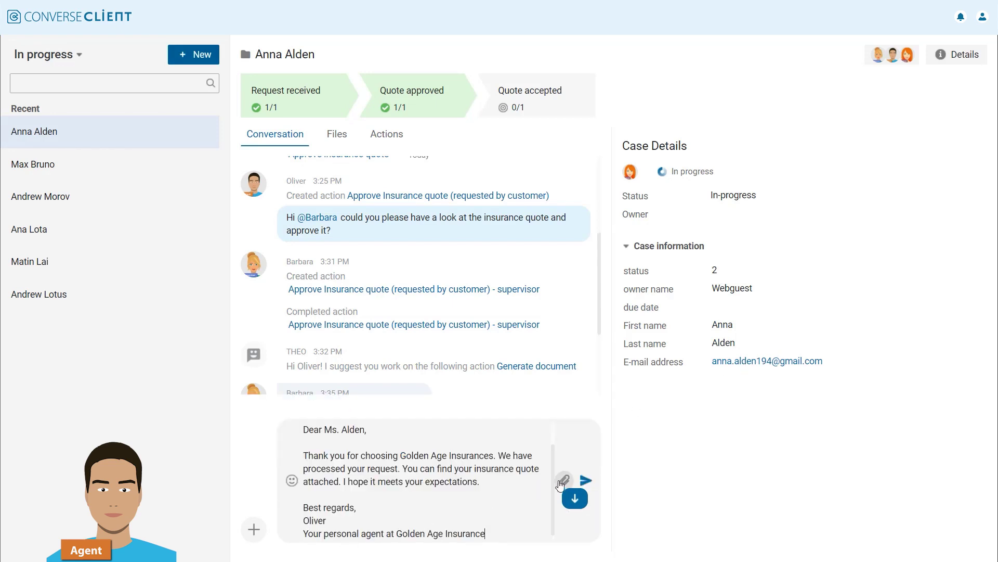
pyautogui.click(564, 480)
pyautogui.click(504, 444)
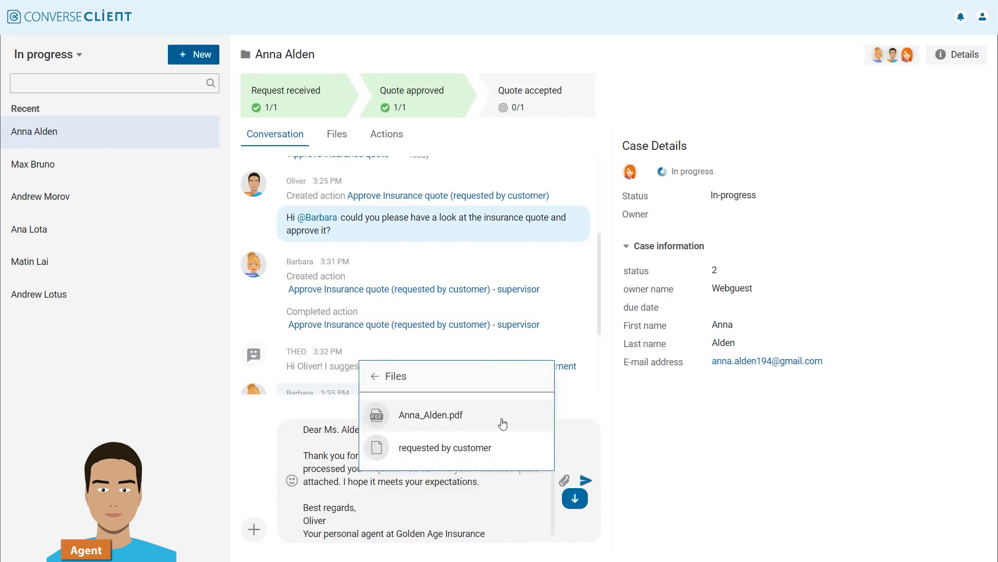
pyautogui.click(504, 419)
pyautogui.scroll(-2, 561, 481)
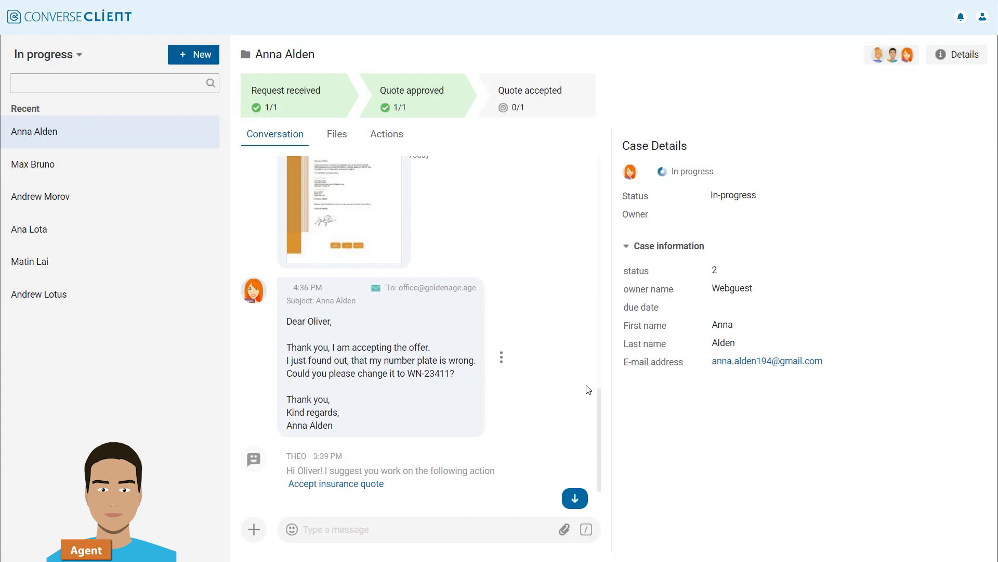
pyautogui.click(253, 528)
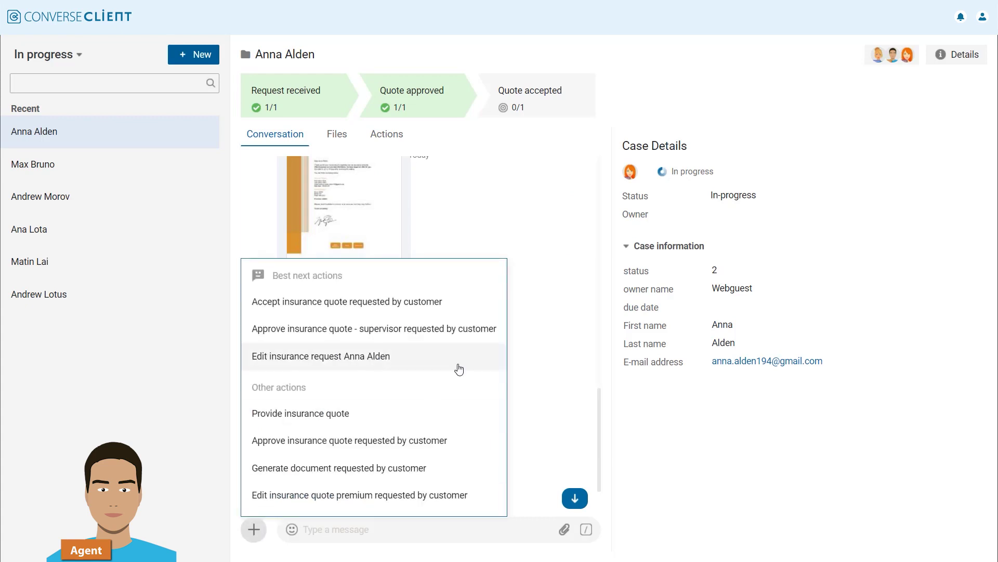
pyautogui.click(459, 369)
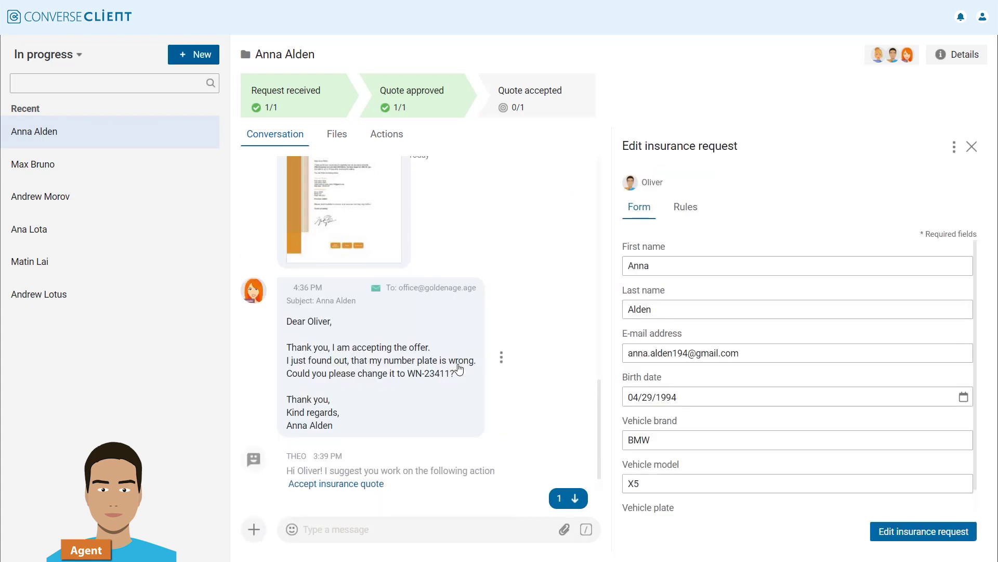
pyautogui.scroll(-1, 944, 351)
pyautogui.click(710, 513)
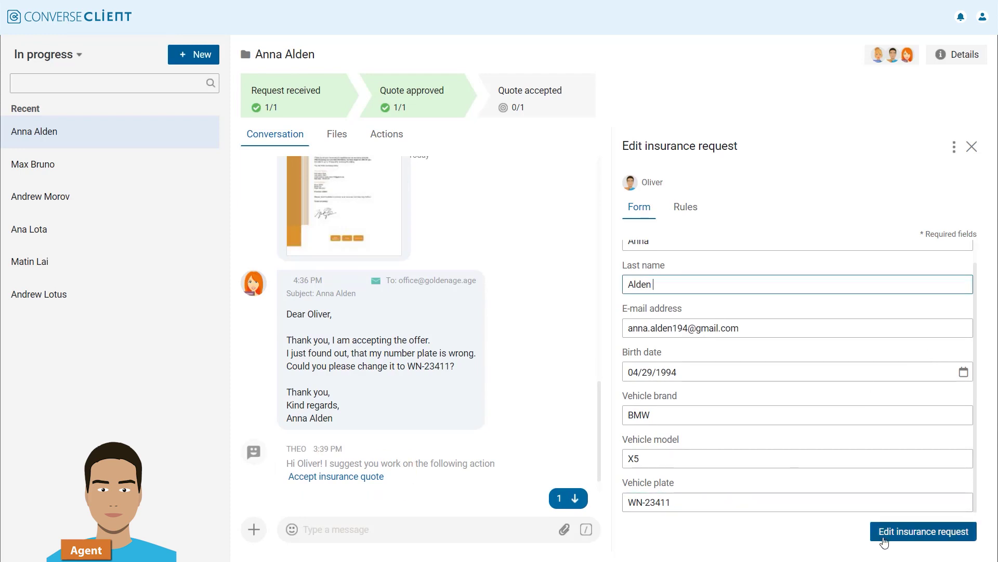
pyautogui.click(691, 507)
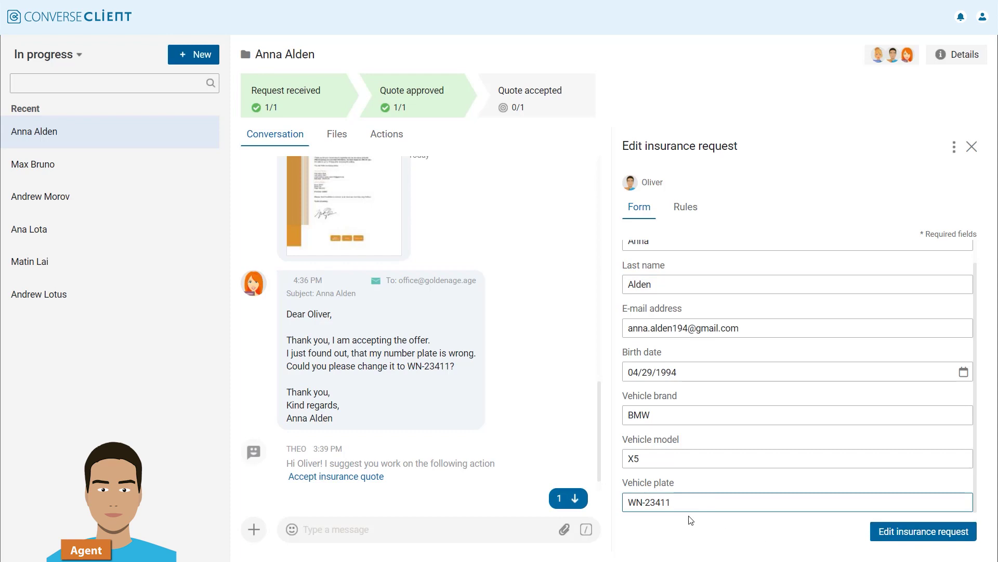
pyautogui.click(878, 536)
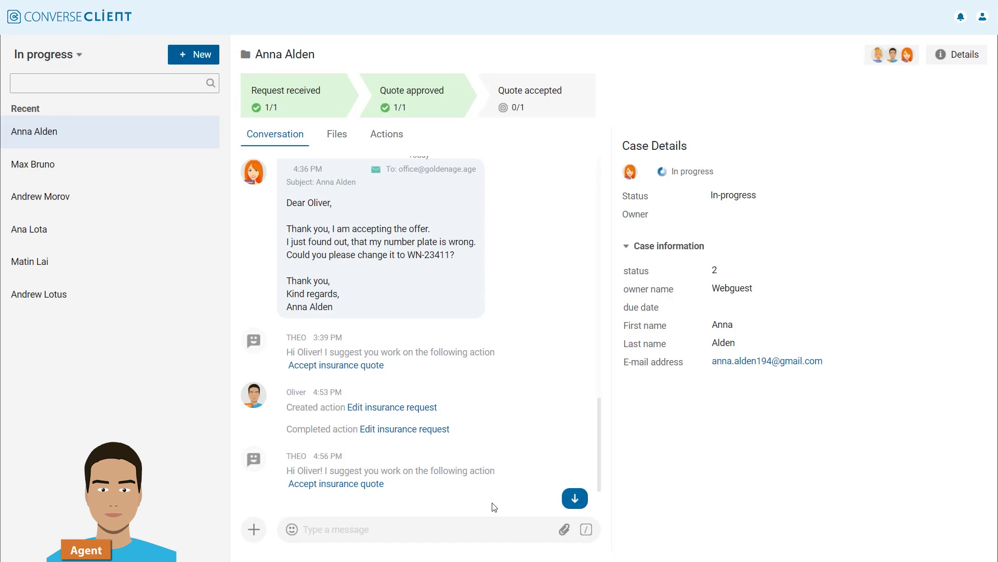
# Step: Regenerate the quote document with the corrected plate and email the updated PDF to the customer
pyautogui.click(255, 530)
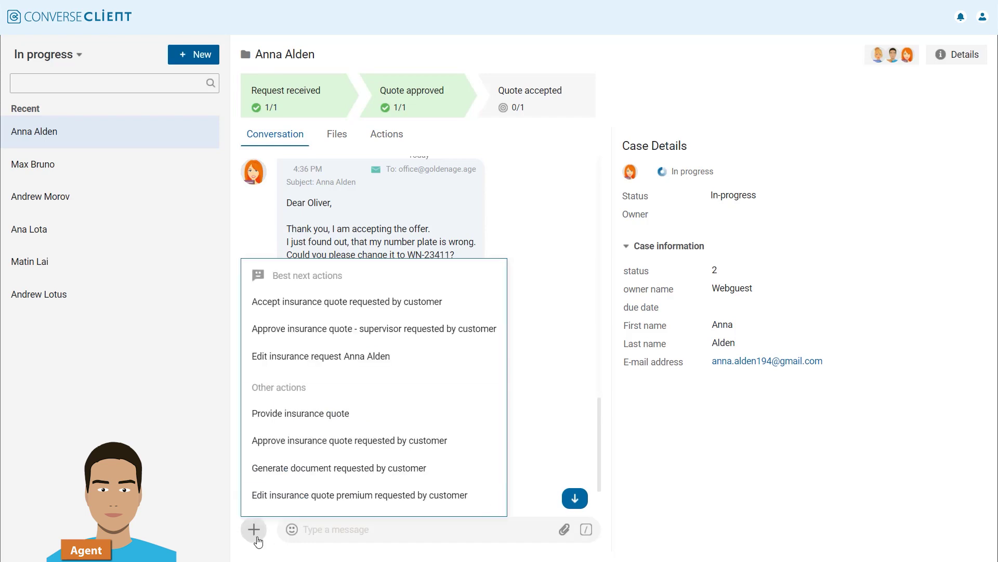
pyautogui.click(450, 478)
pyautogui.scroll(-2, 901, 462)
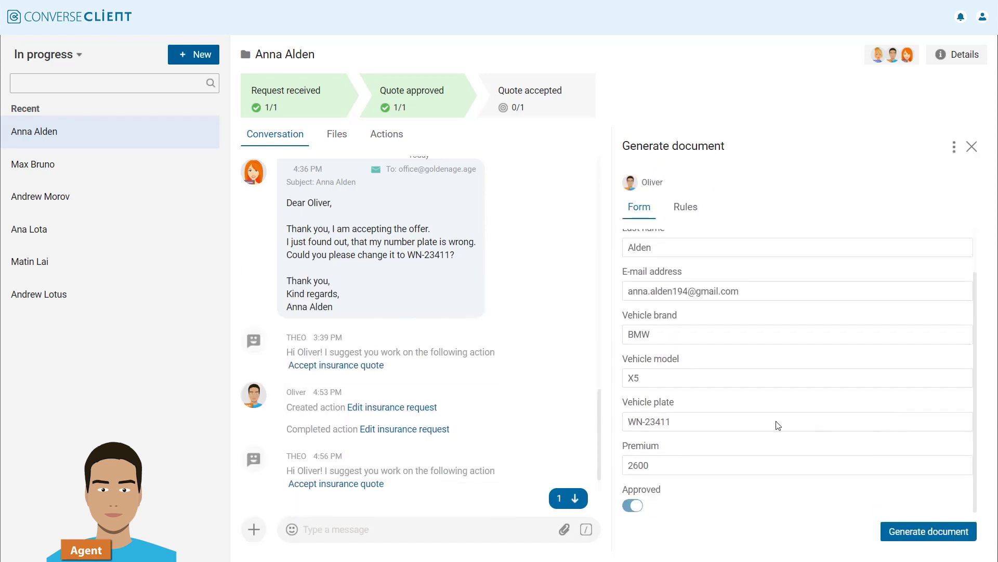
pyautogui.click(929, 531)
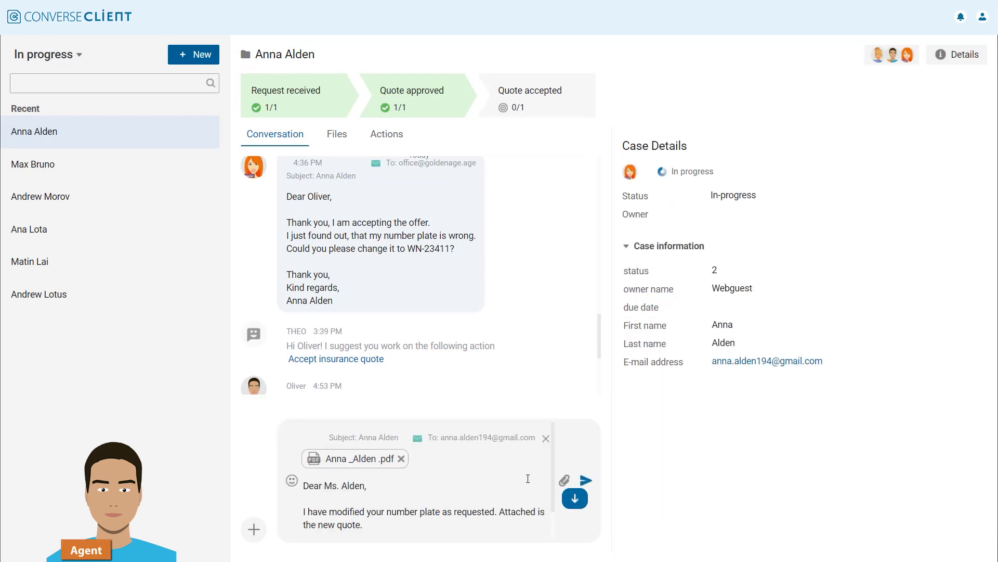
pyautogui.click(586, 480)
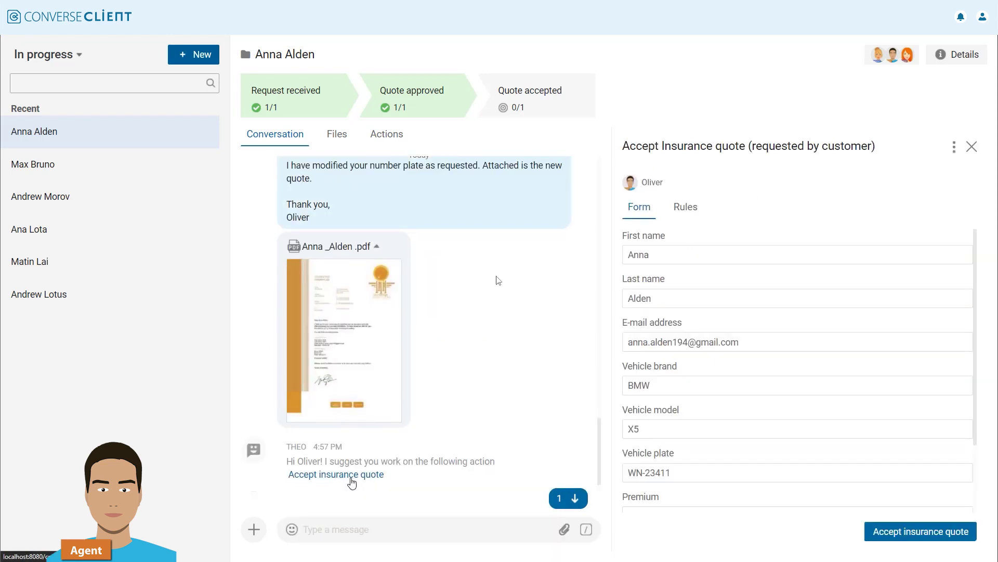
# Step: Switch Accepted on in the Accept insurance quote form and submit it
pyautogui.scroll(-2, 818, 494)
pyautogui.click(664, 502)
pyautogui.click(869, 540)
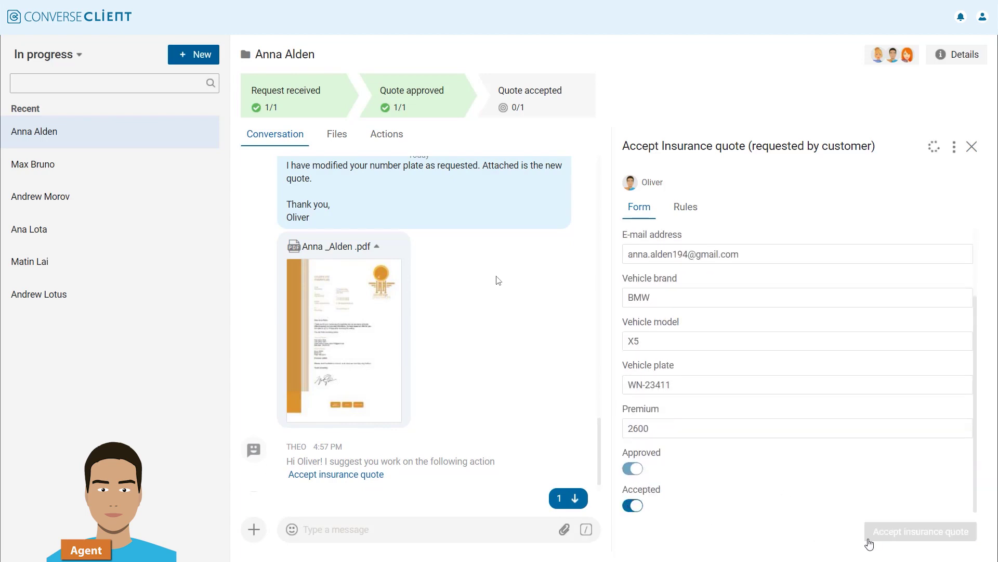